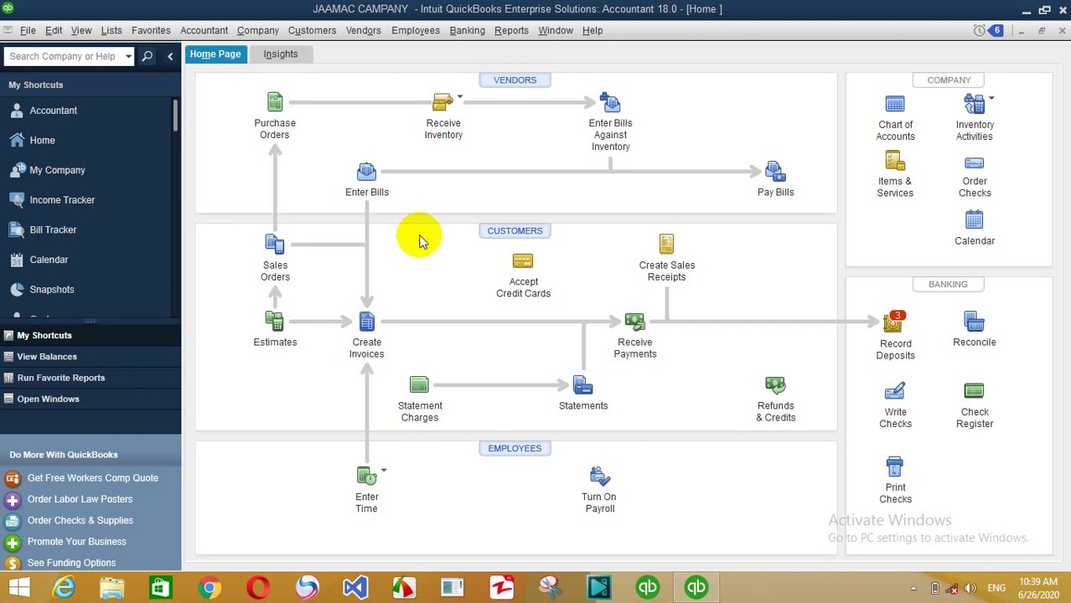
Review the account balances in the standard Balance Sheet report, including Undeposited Funds, and close the report.
click(511, 34)
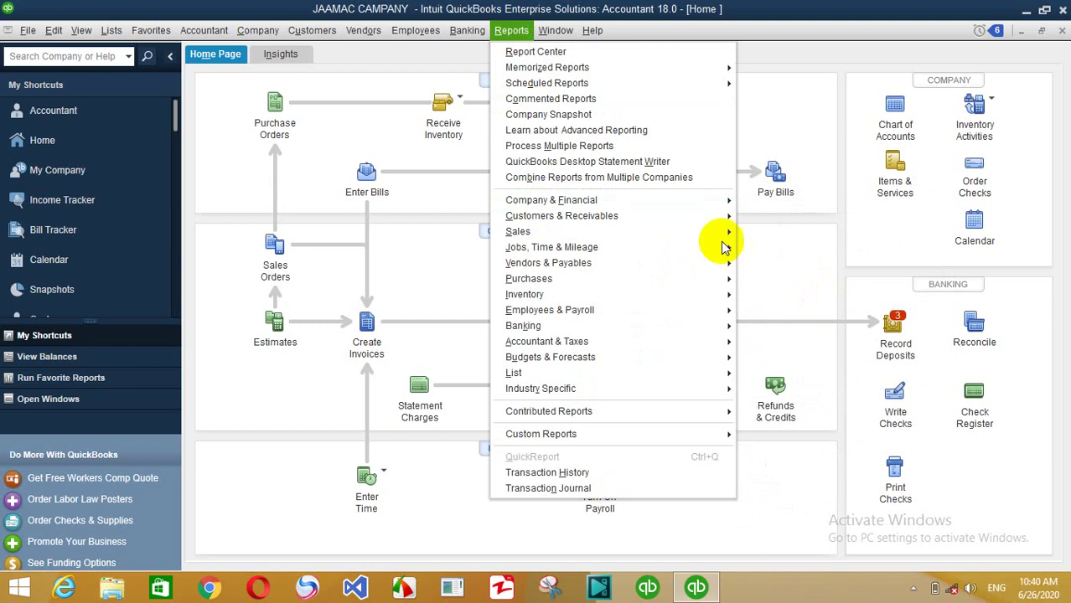
mouse_move(686, 204)
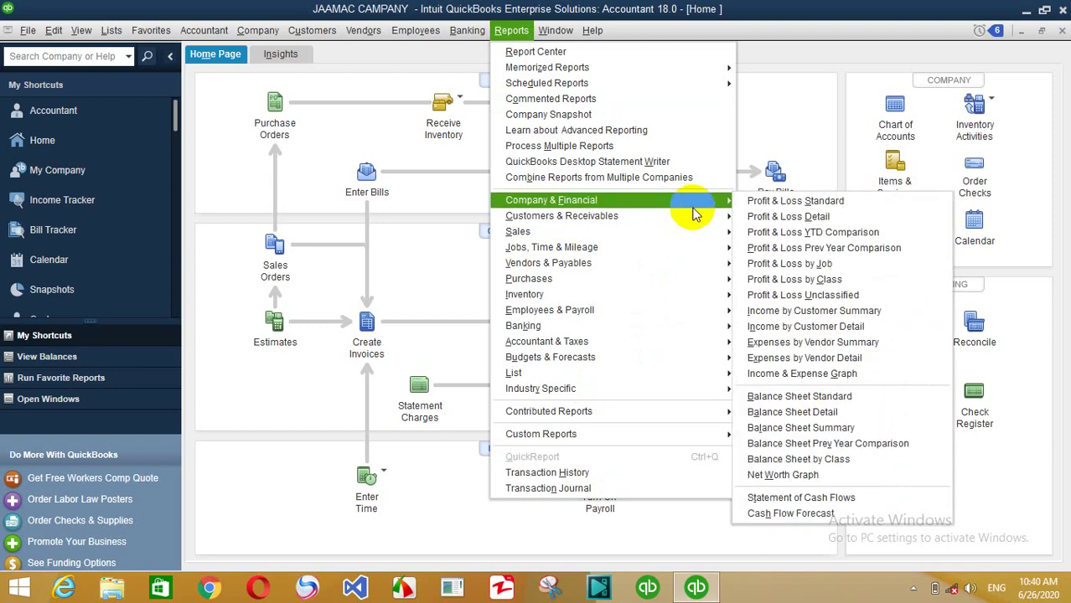
click(776, 397)
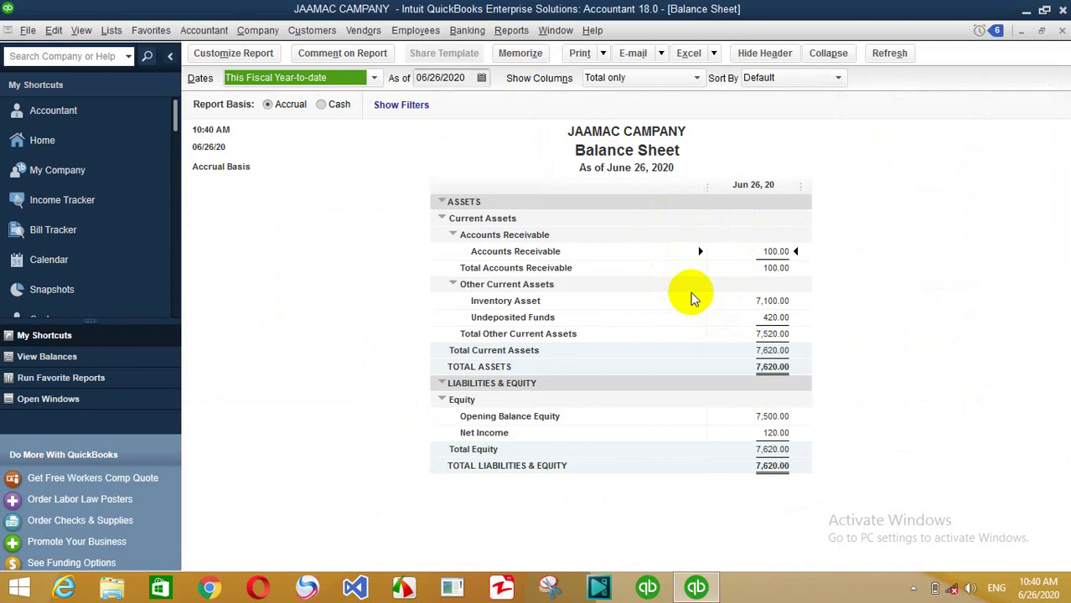
click(788, 252)
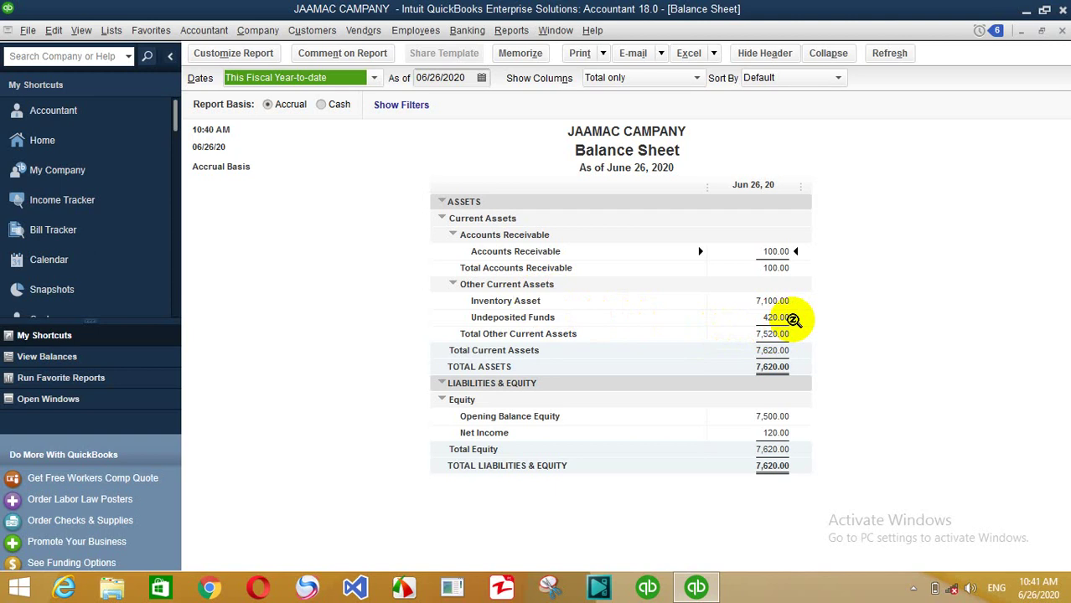
key(Escape)
key(Escape)
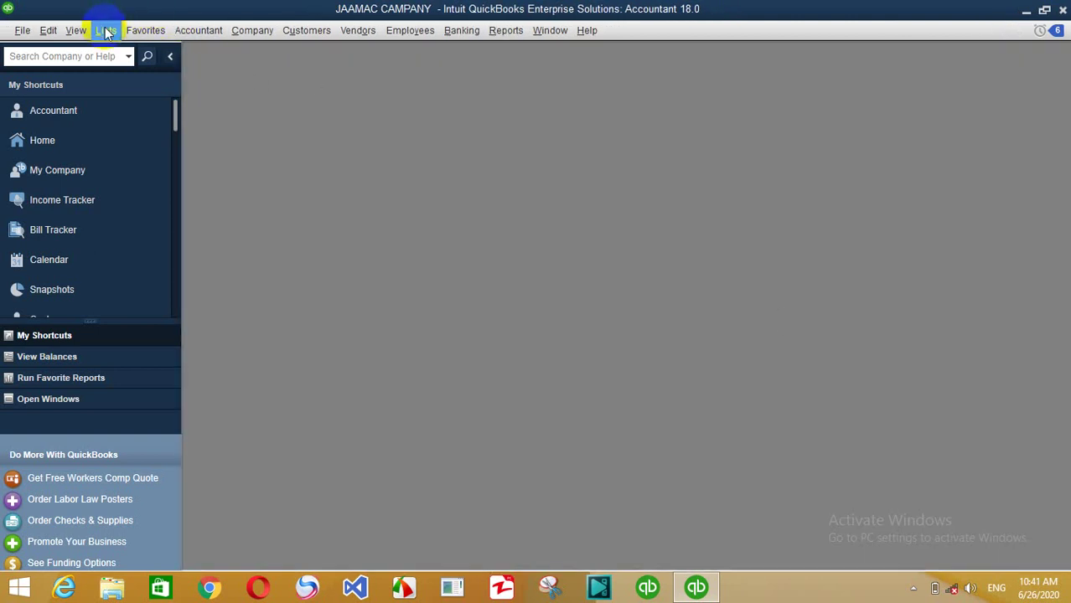
Reopen the company Home page and maximize its window.
click(70, 139)
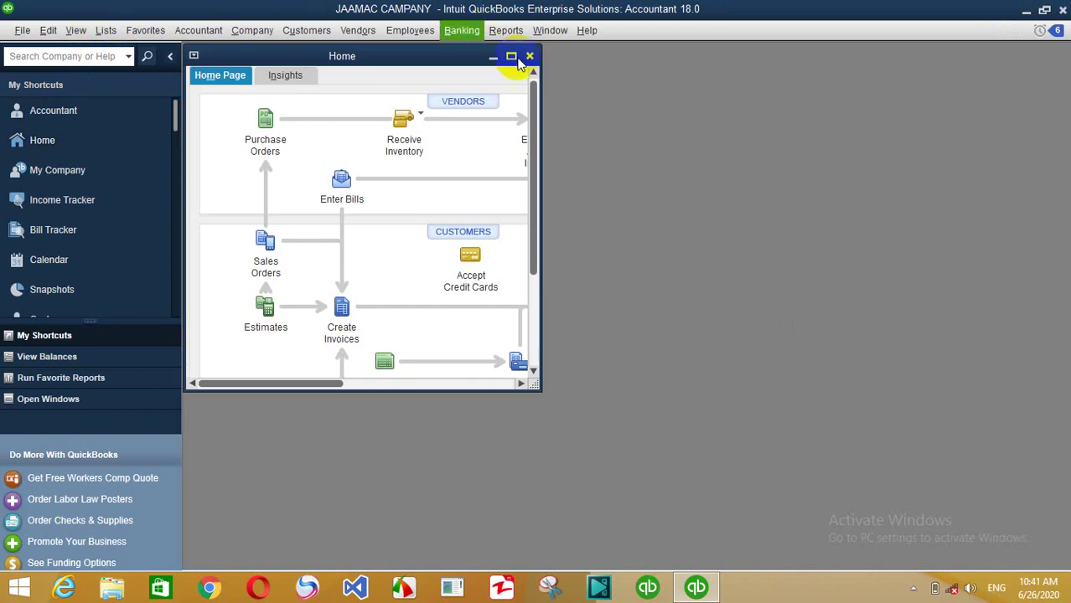
click(512, 57)
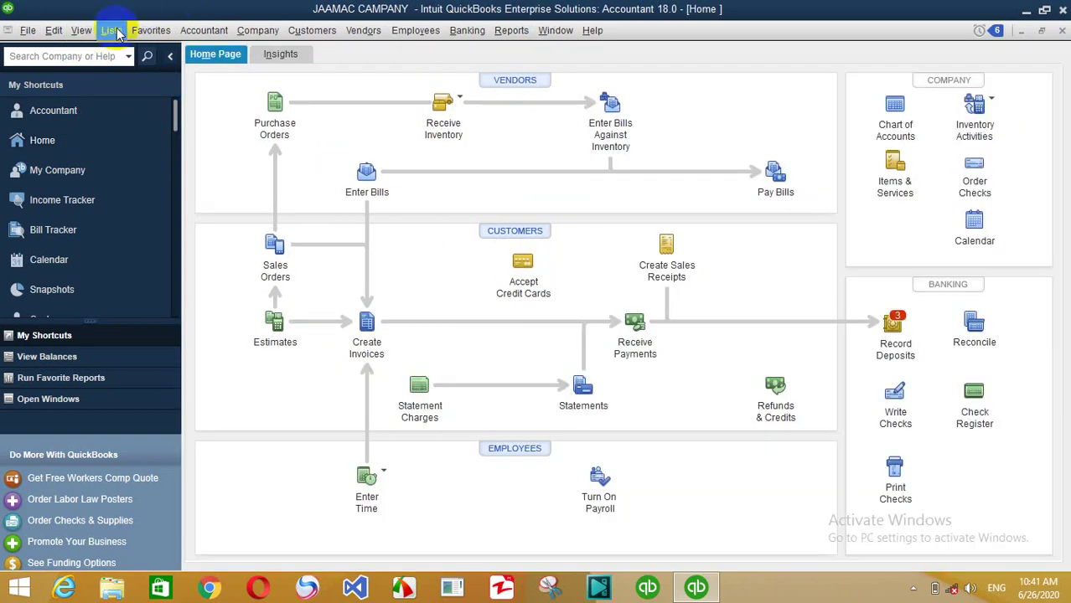
Add a Bank account named ALL CASH to the chart of accounts, declining the bank feed setup, and close the list.
click(115, 32)
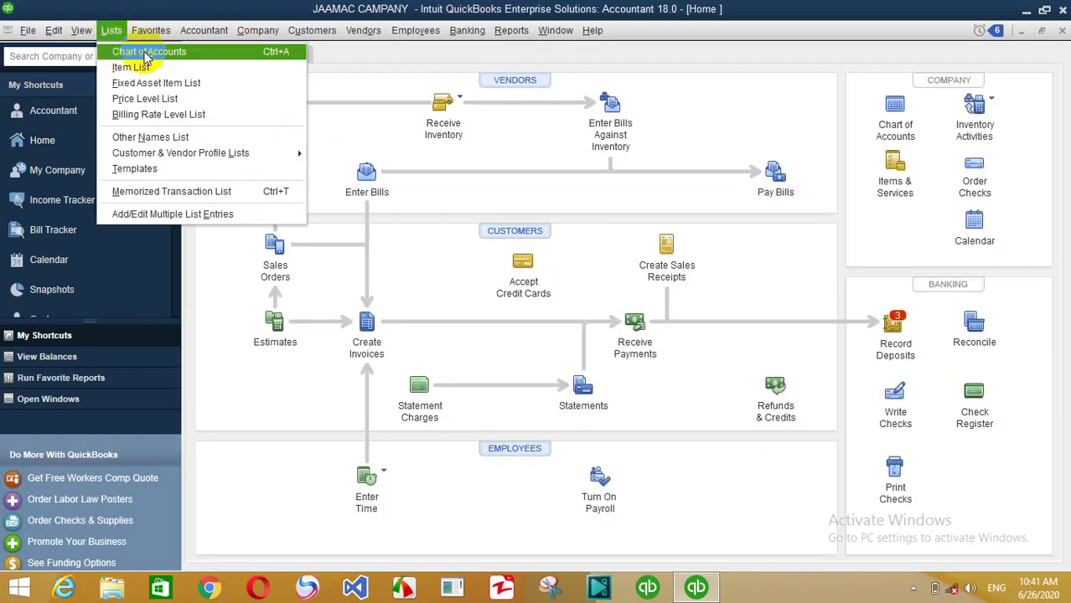
click(147, 54)
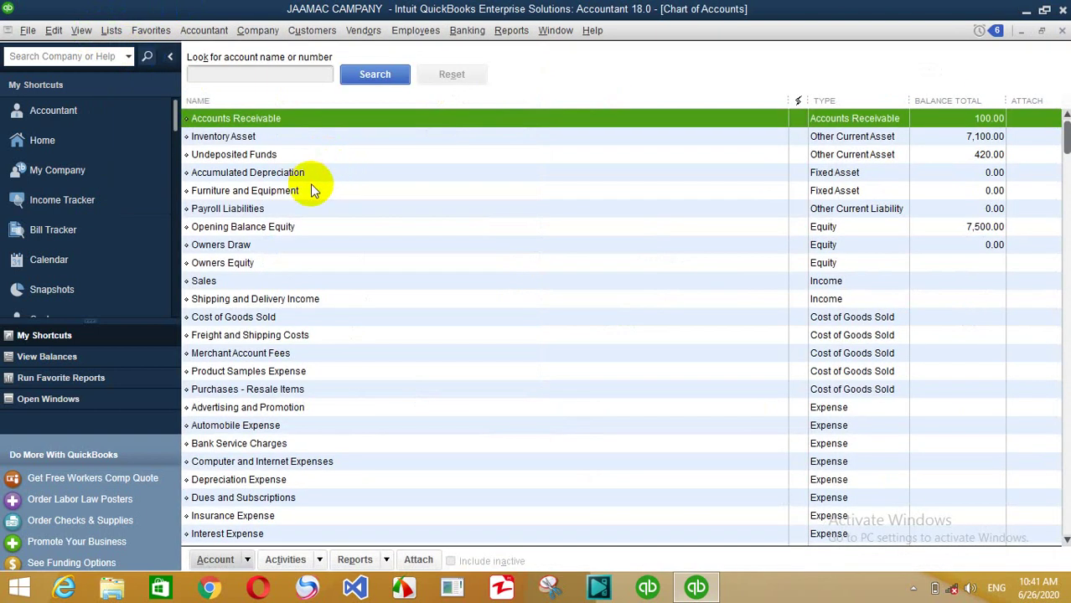
right_click(378, 222)
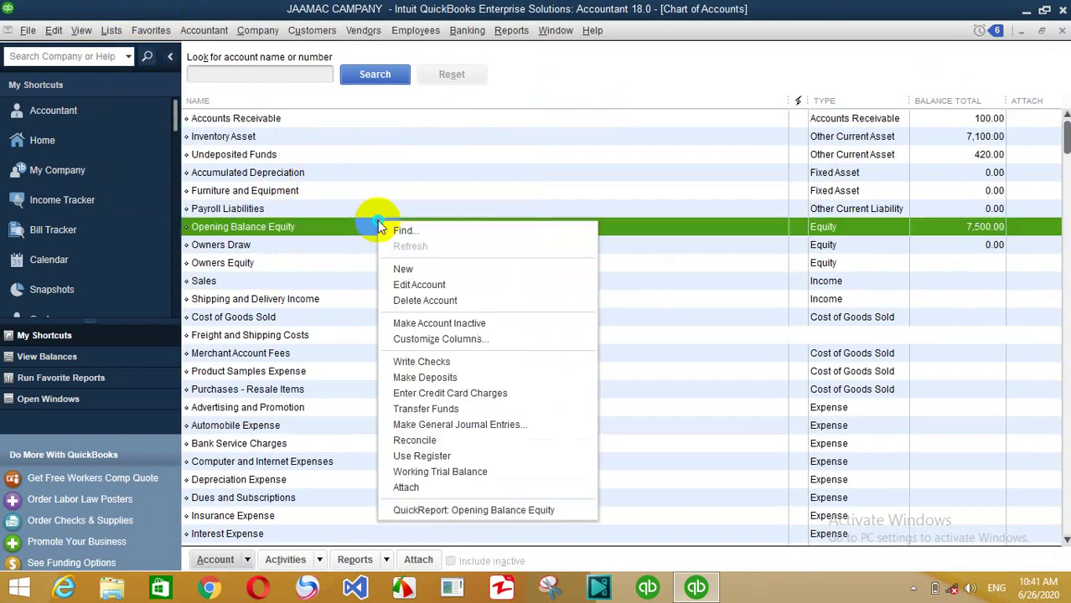
click(402, 269)
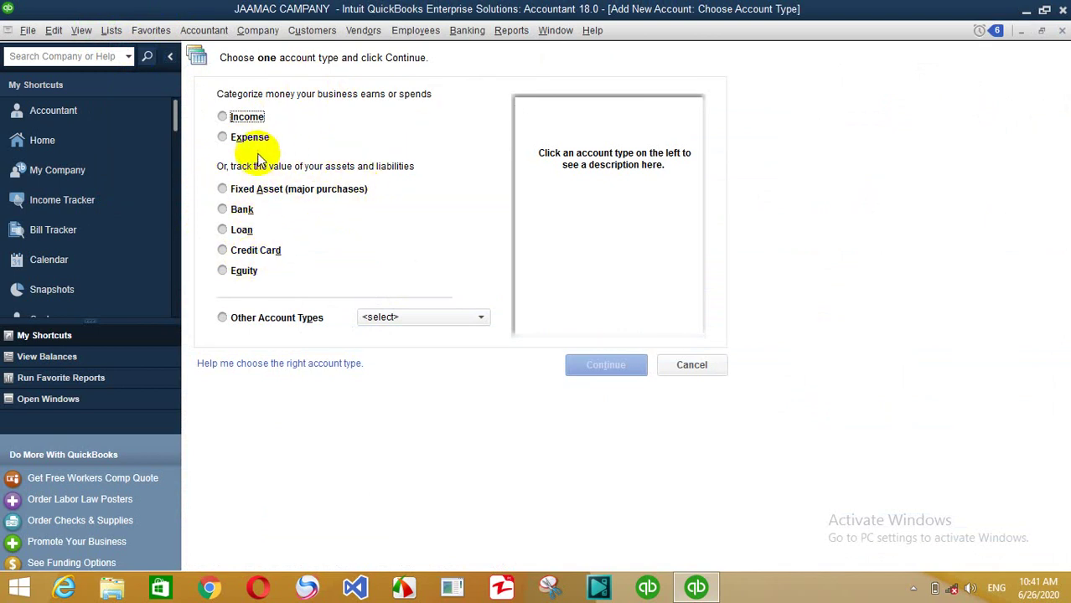
click(238, 212)
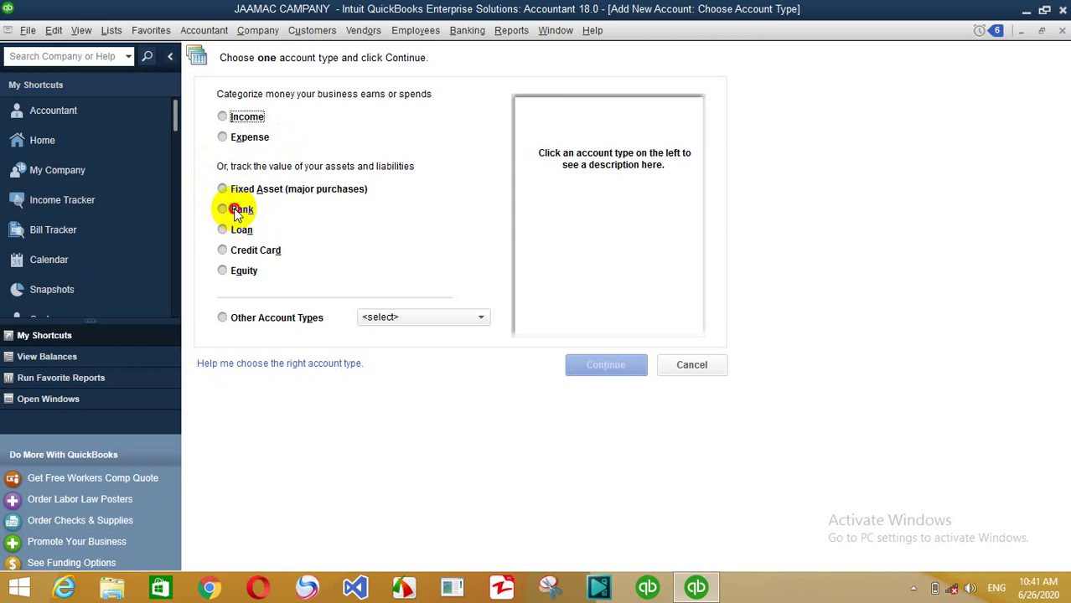
click(602, 365)
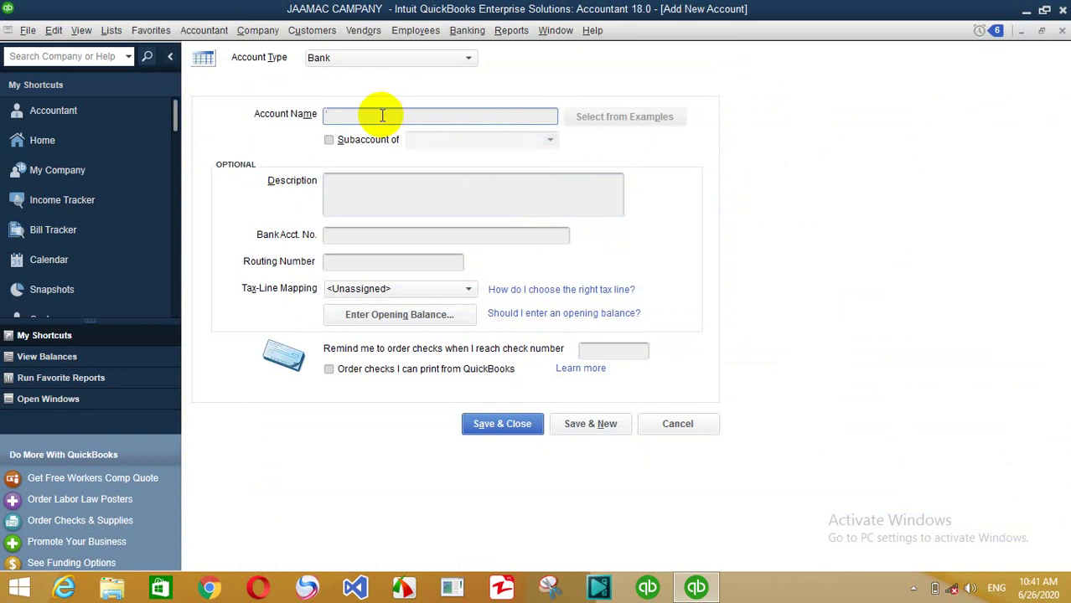
text(ALL CASH)
click(500, 428)
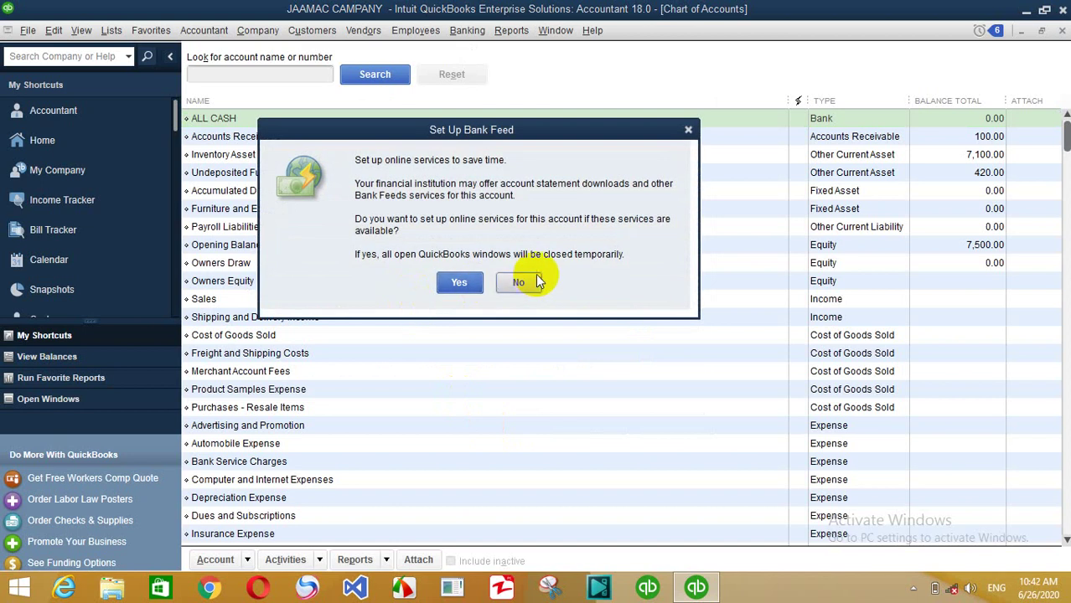
click(533, 282)
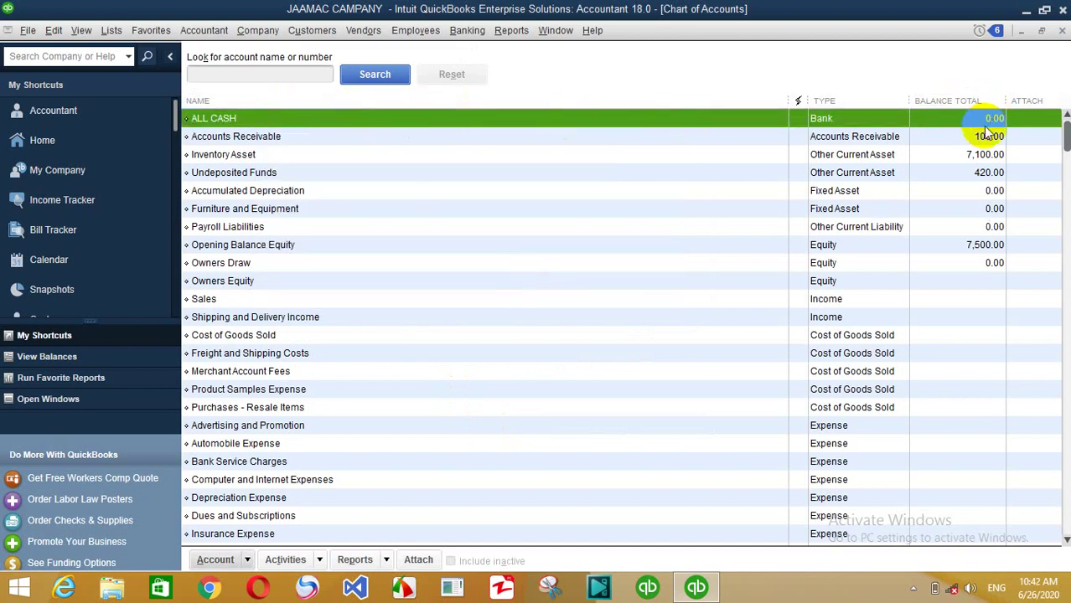
key(Escape)
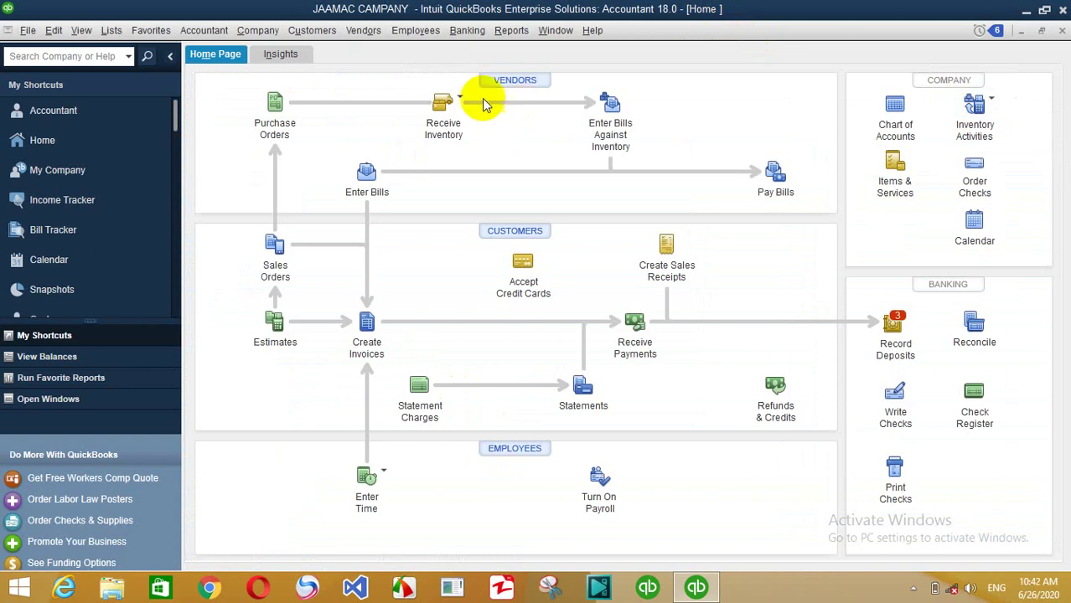
Record and save a funds transfer of 400 from Undeposited Funds to ALL CASH.
click(467, 31)
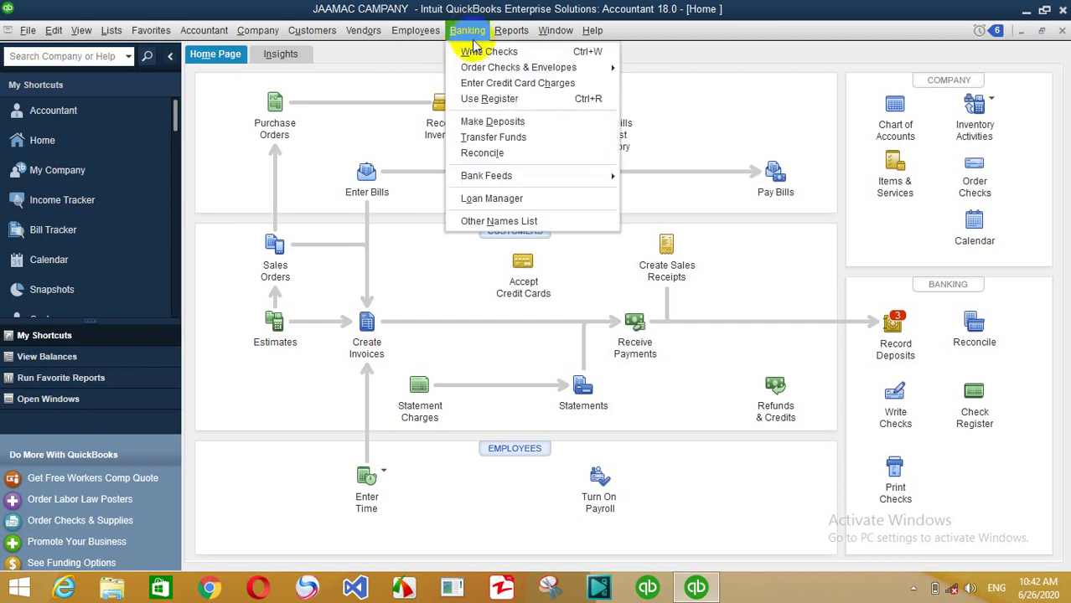
click(484, 139)
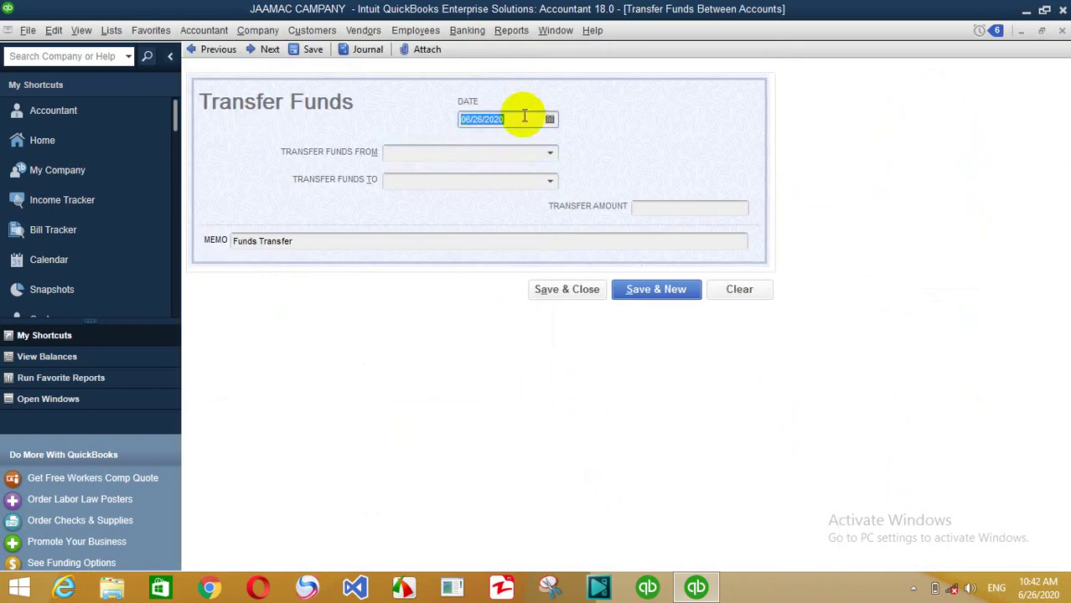
click(415, 154)
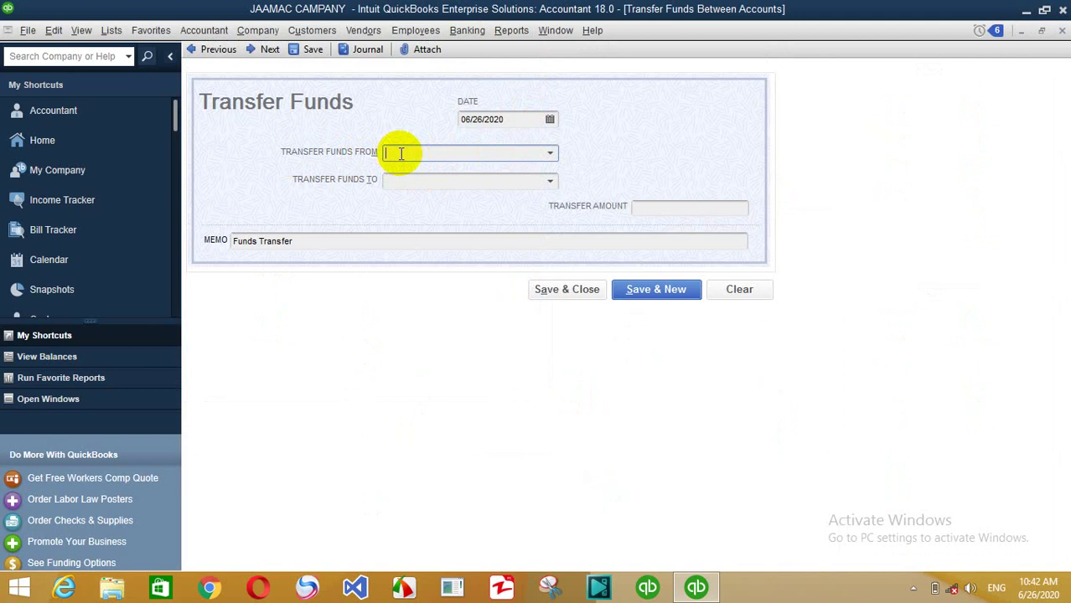
text(unds)
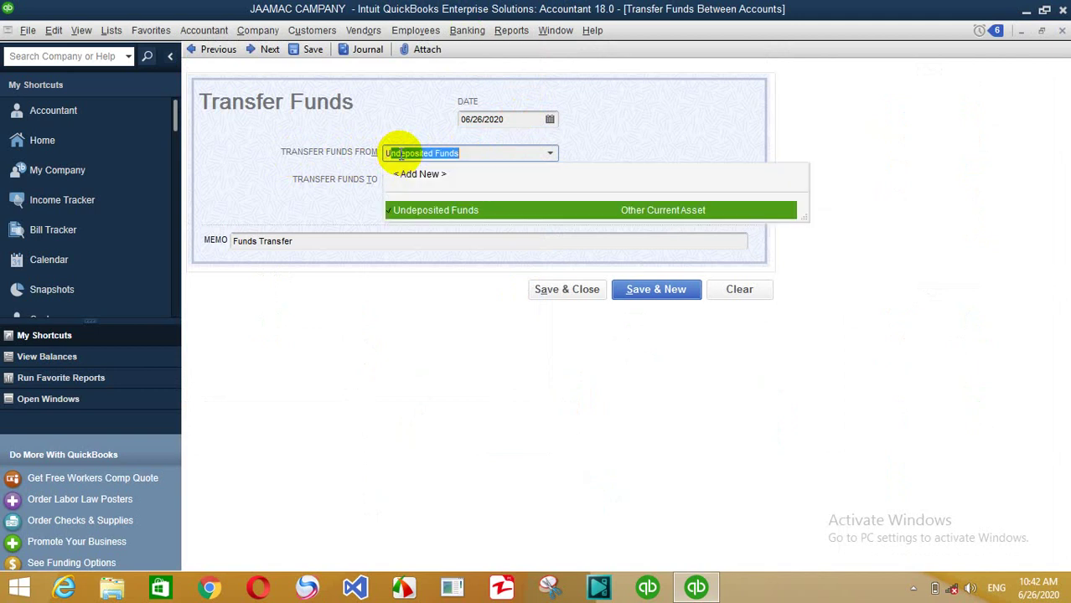
key(Tab)
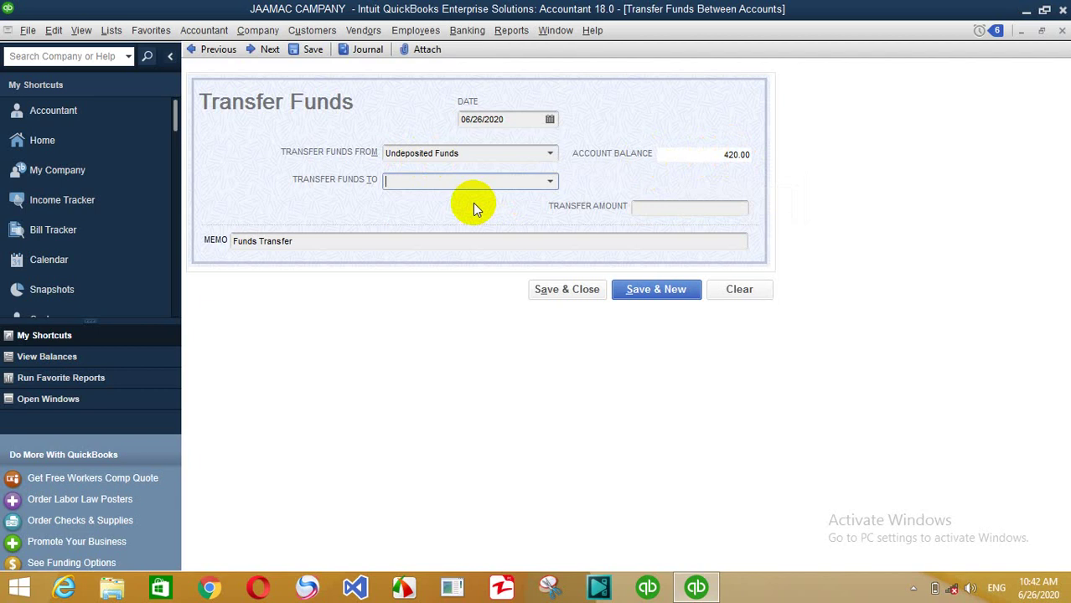
text(ALL CASH)
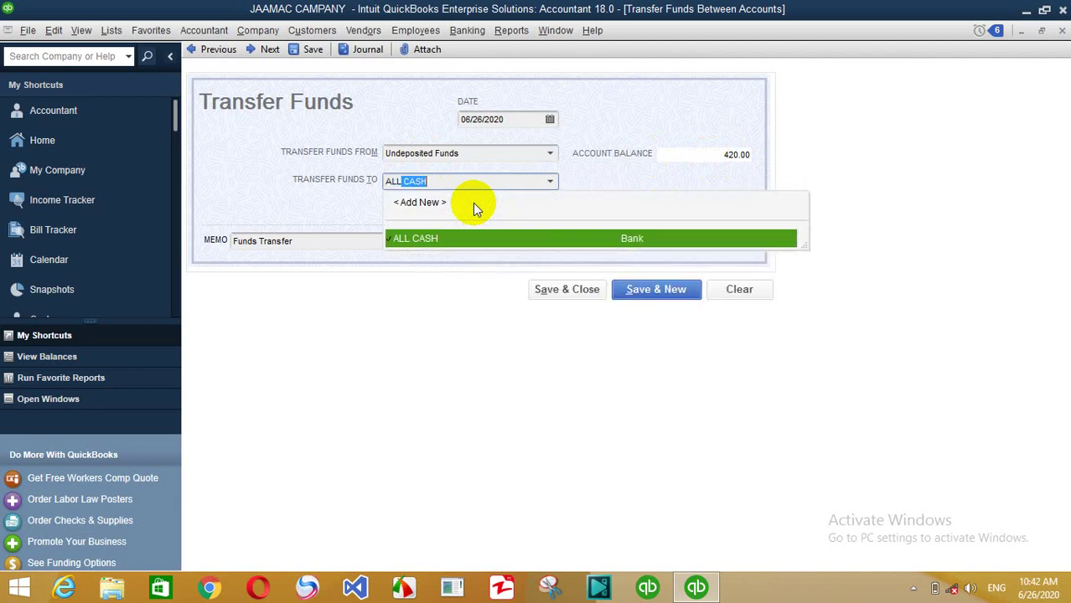
key(Tab)
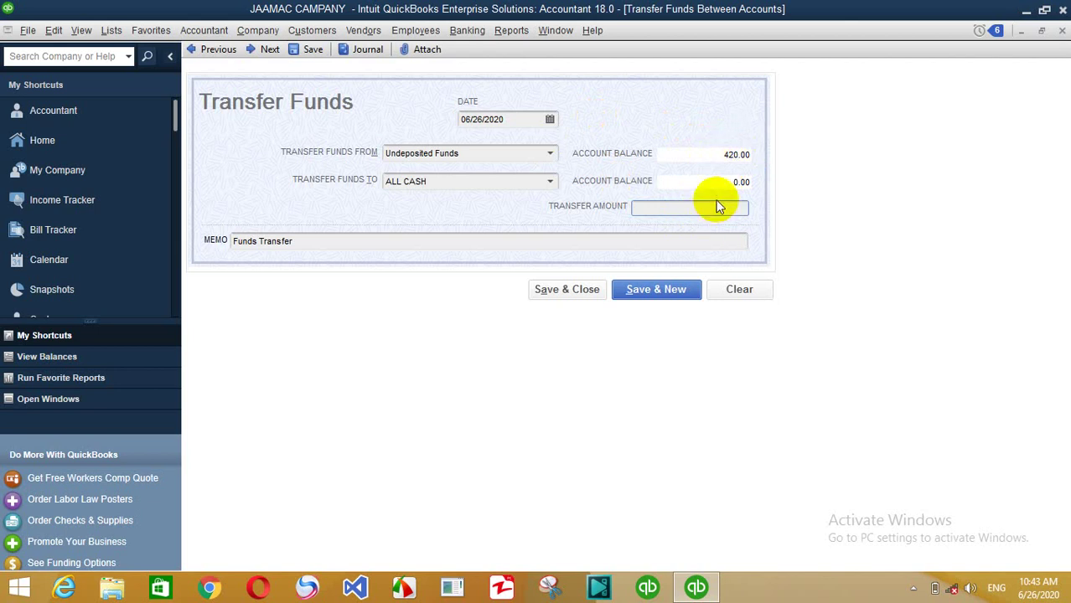
text(00)
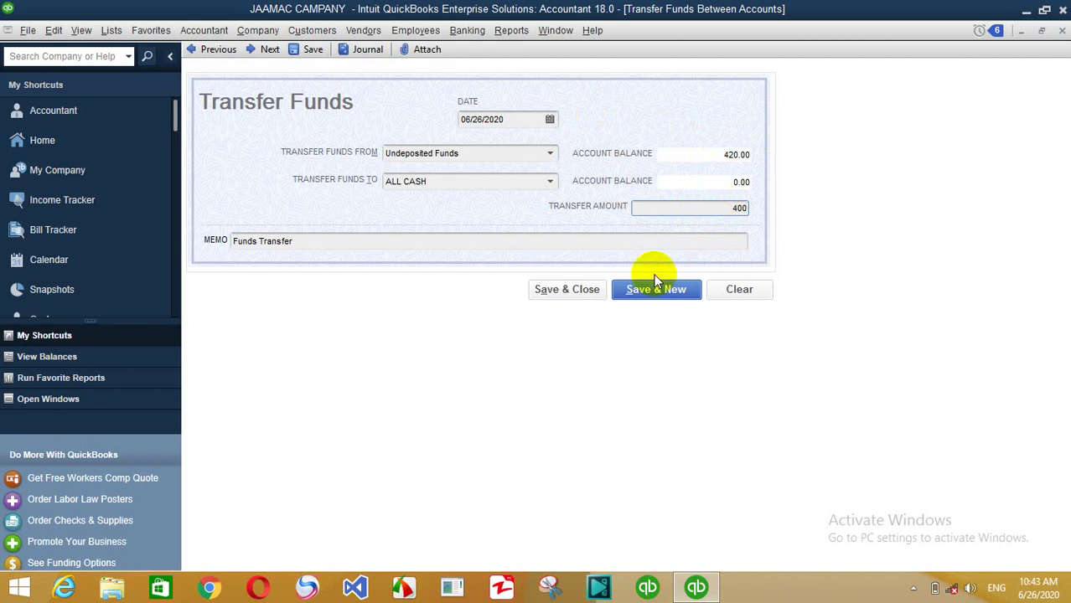
click(563, 292)
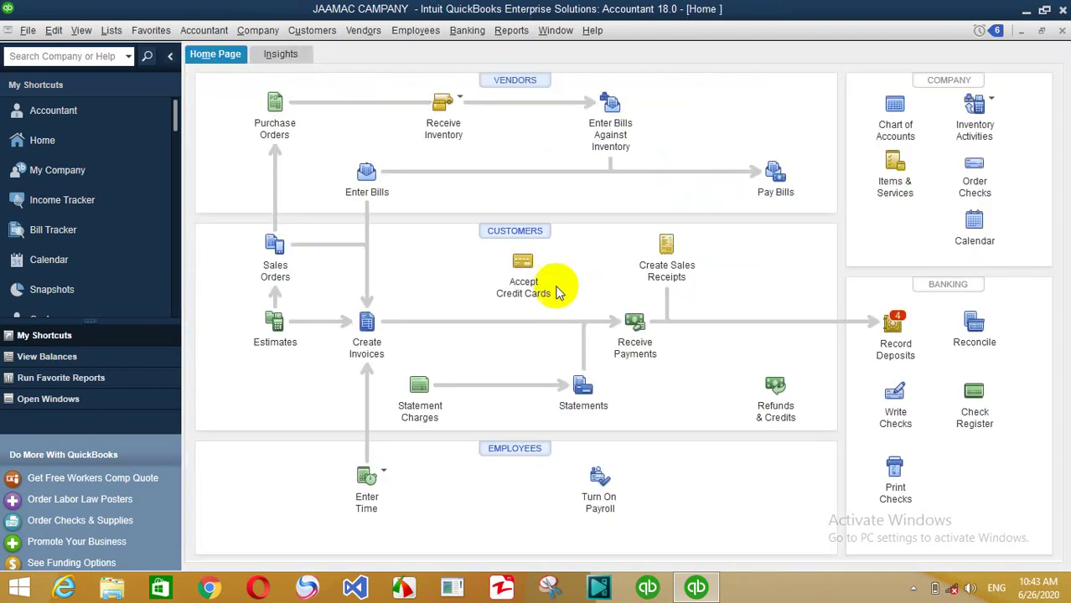
Check the ALL CASH and Undeposited Funds balances in the chart of accounts and close the list.
click(111, 31)
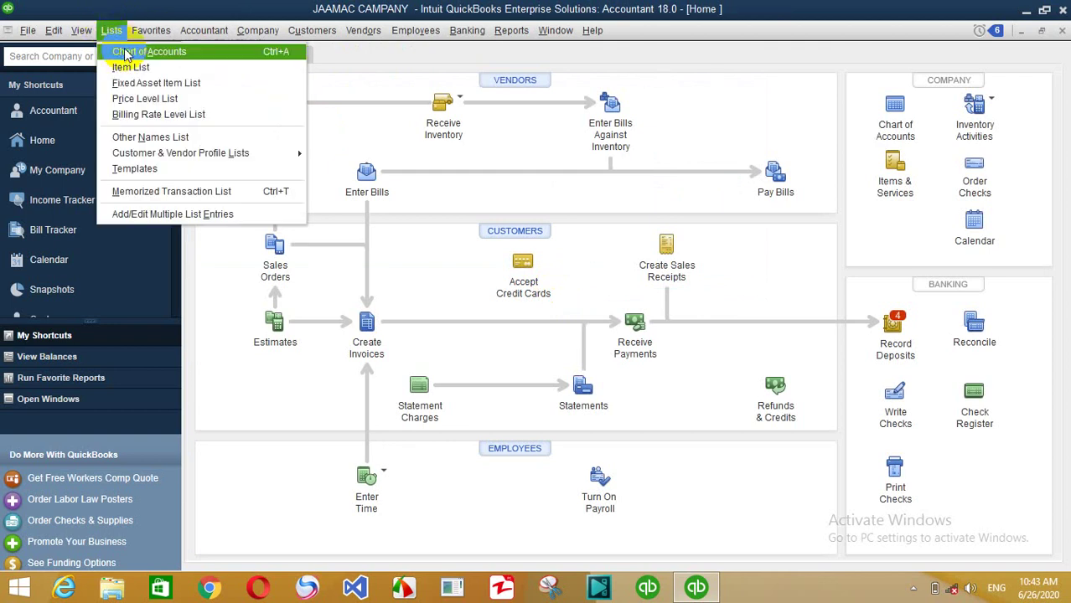
click(126, 52)
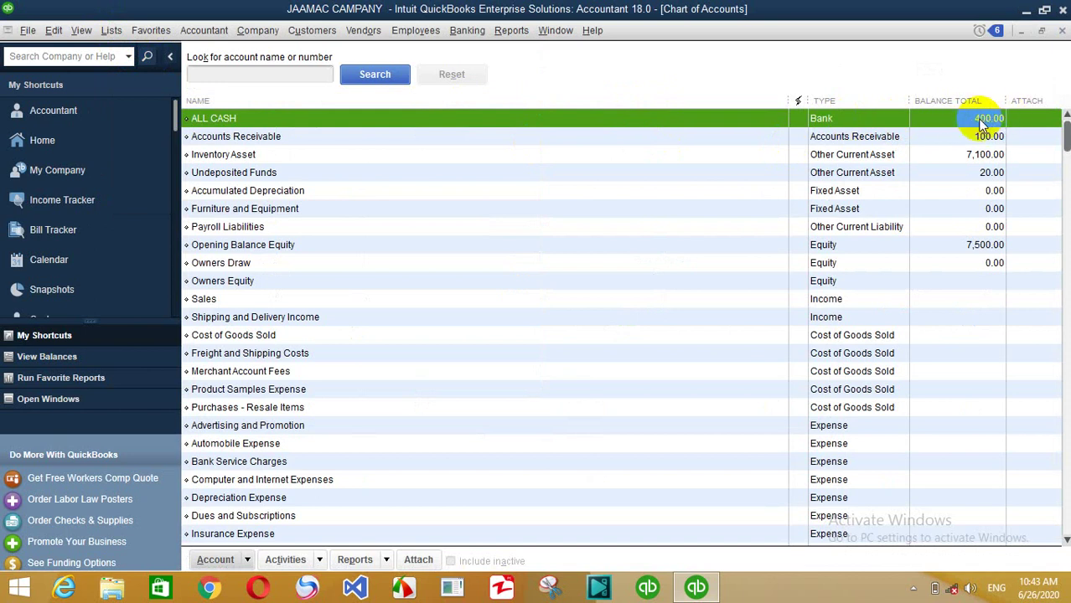
click(1061, 30)
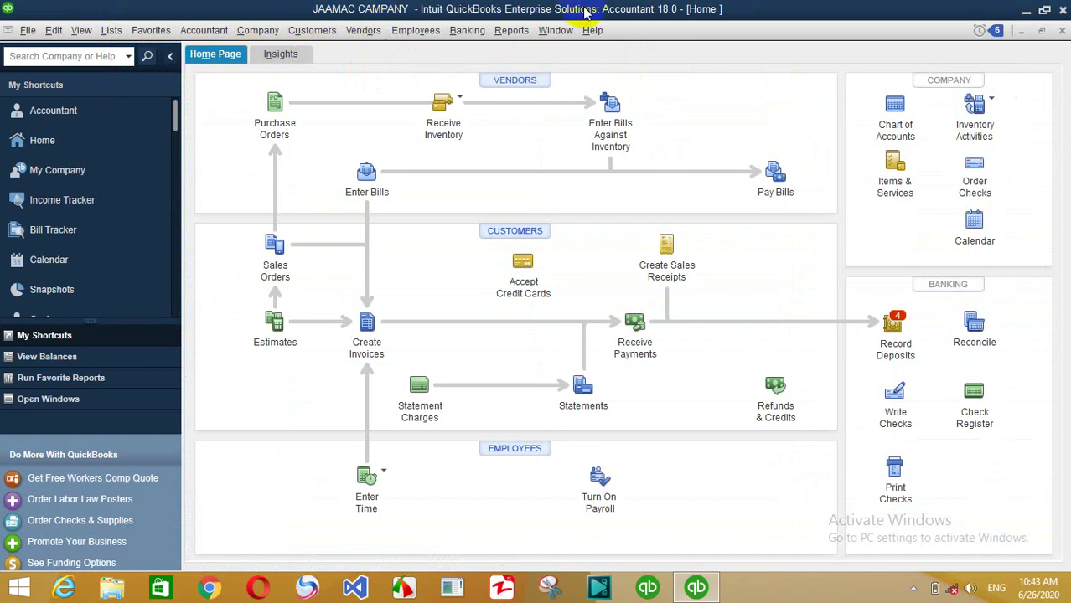
click(466, 30)
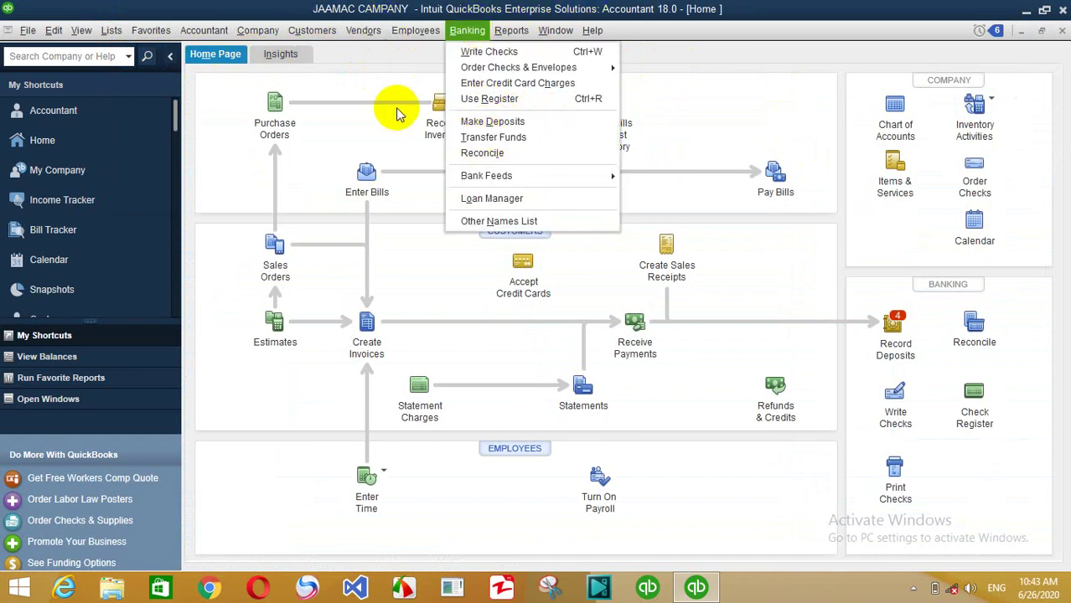
click(353, 72)
Start a general journal entry, dismiss the automatic numbering notice, and credit Undeposited Funds 20.00 on the first line.
click(244, 30)
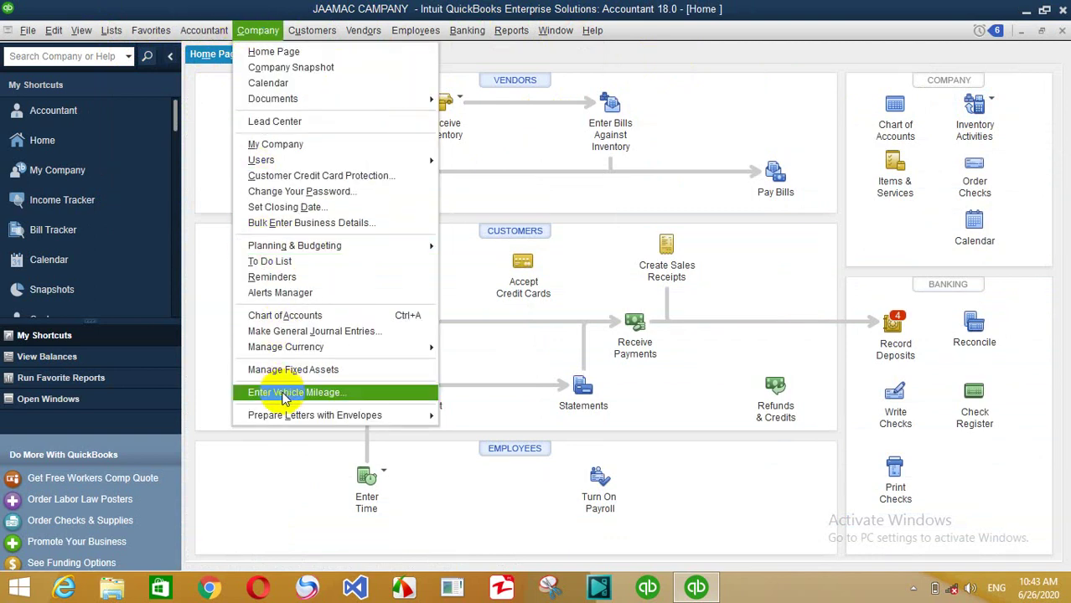
click(301, 335)
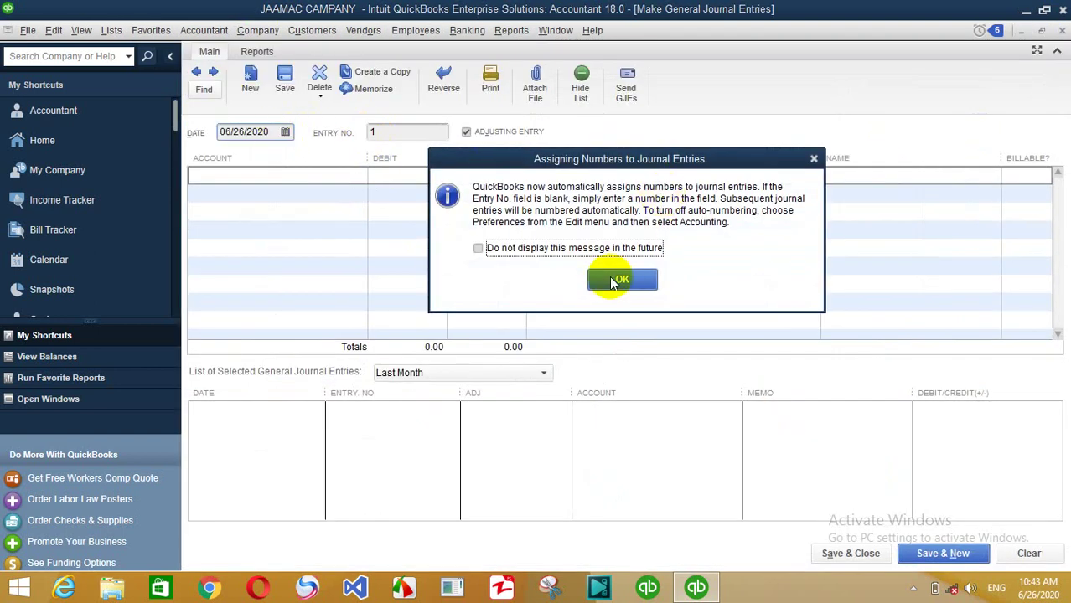
click(621, 280)
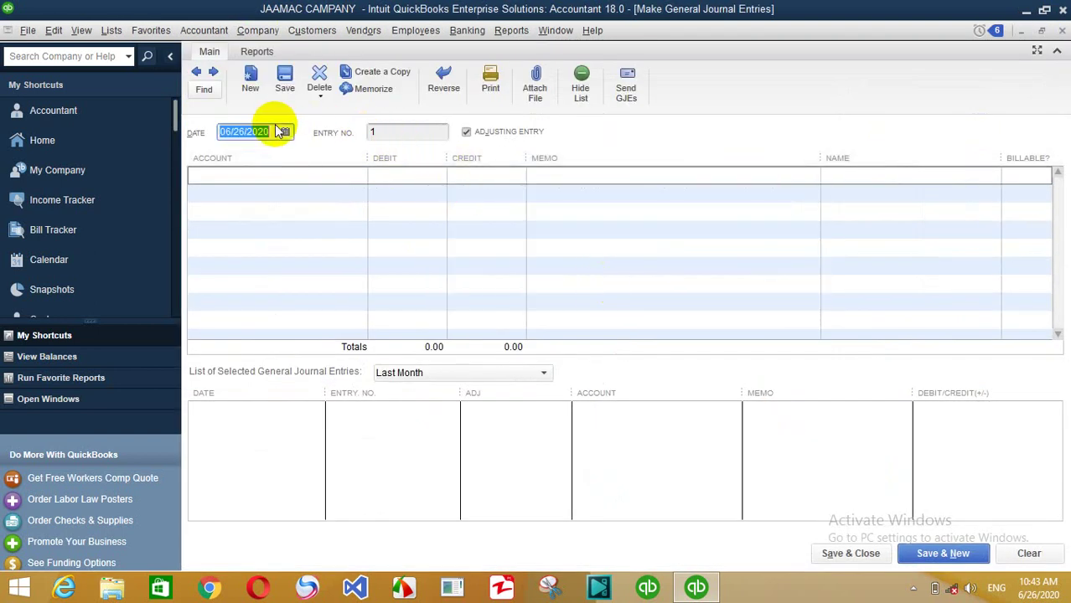
click(401, 130)
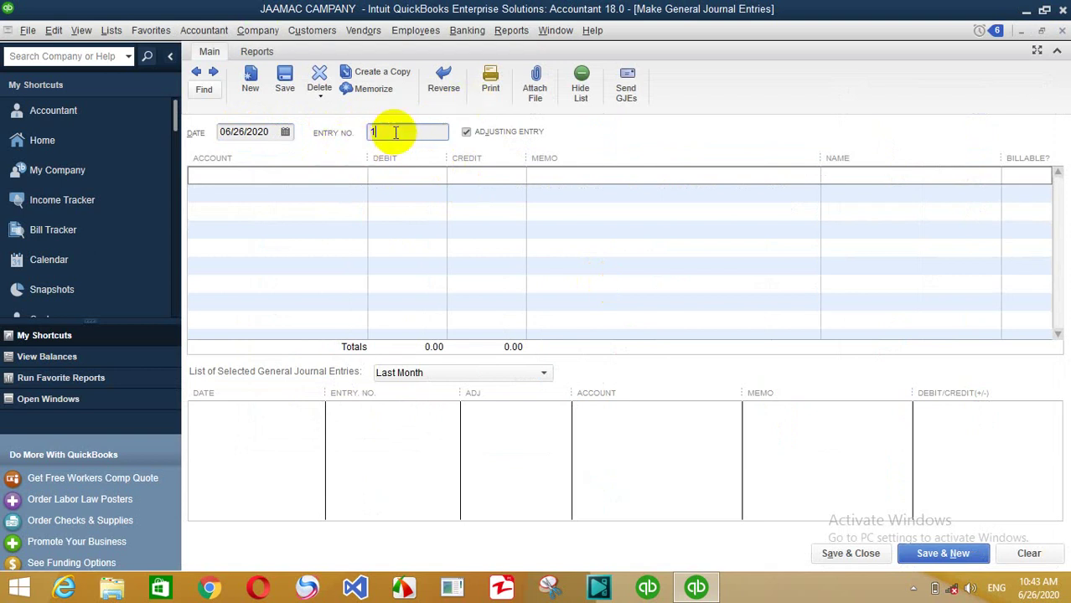
click(302, 177)
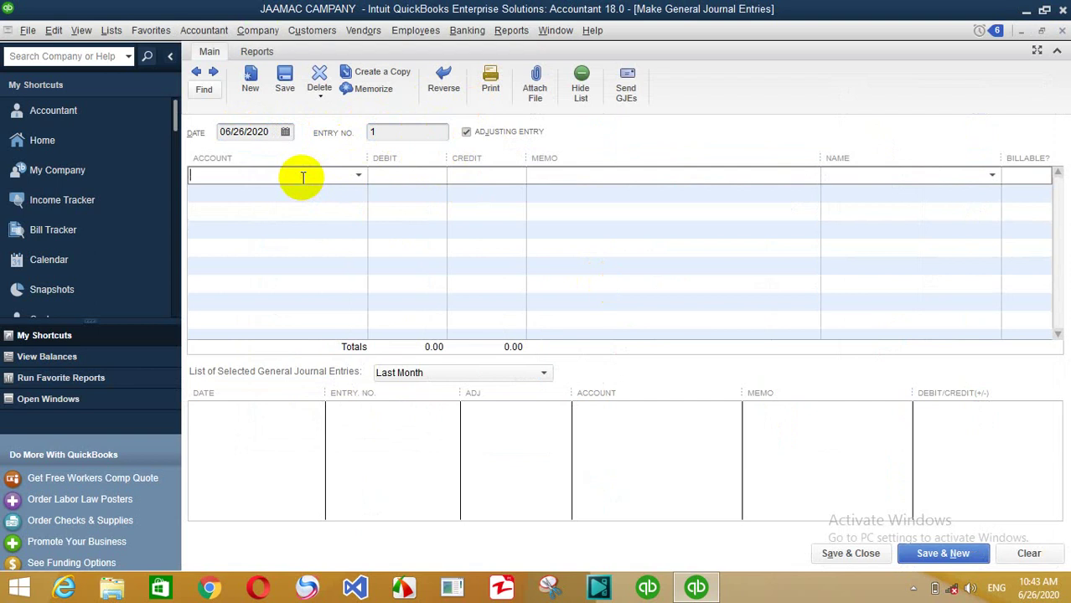
text(Undeposited Funds)
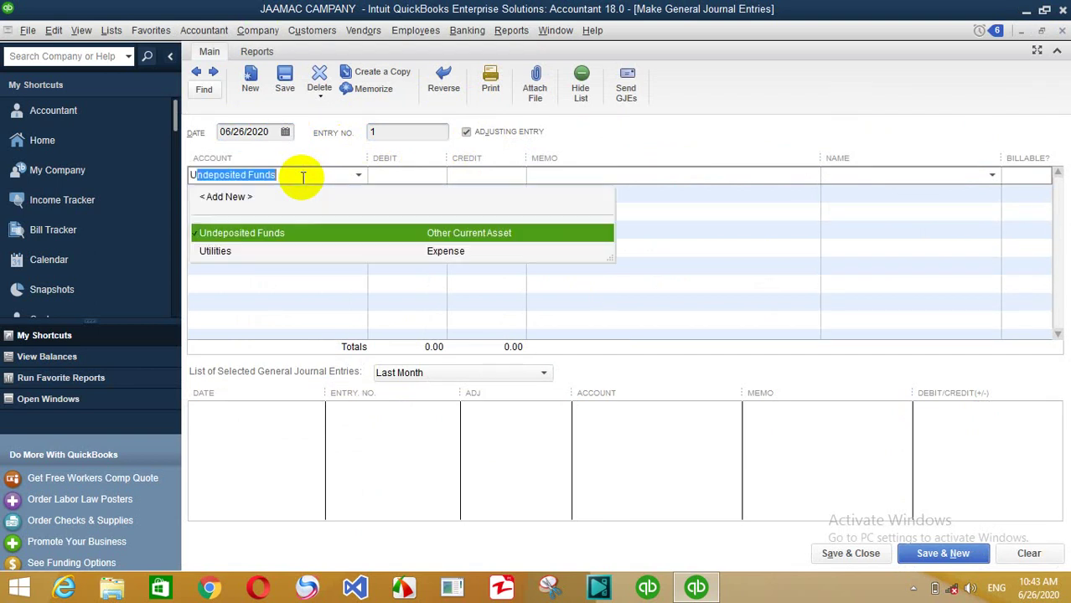
key(Tab)
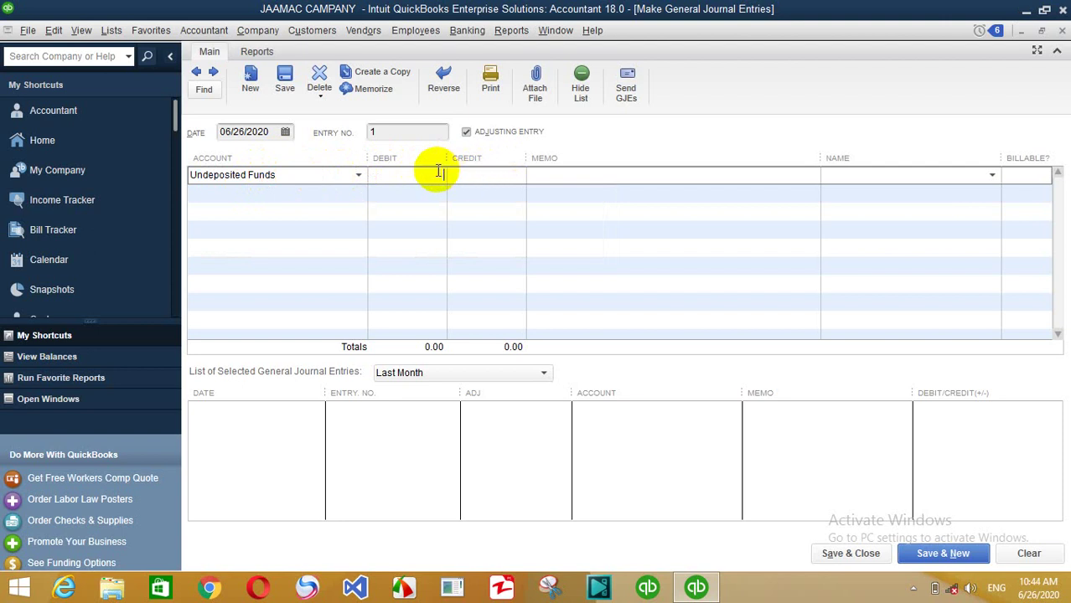
click(476, 173)
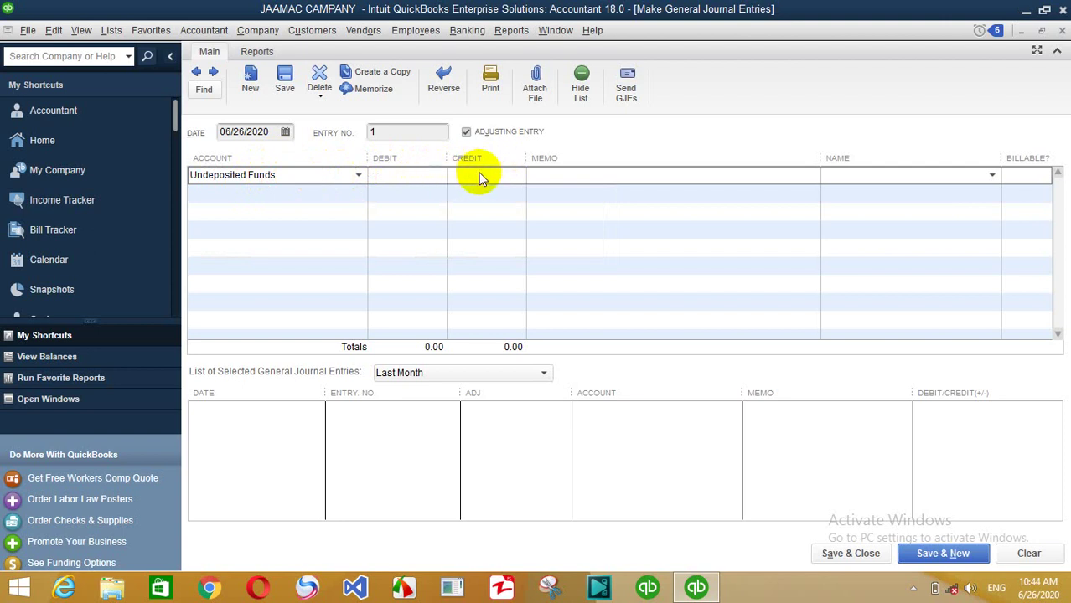
click(425, 176)
text(0)
Assign ALL CASH to the second journal line as the 20.00 debit, then save and close the entry.
click(317, 191)
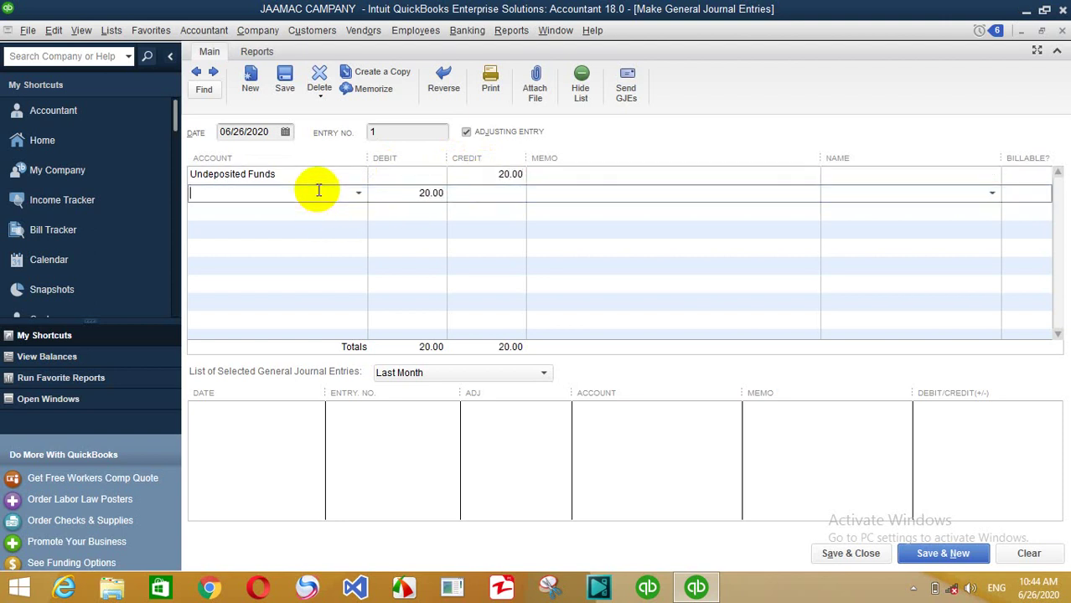
text(al)
key(Tab)
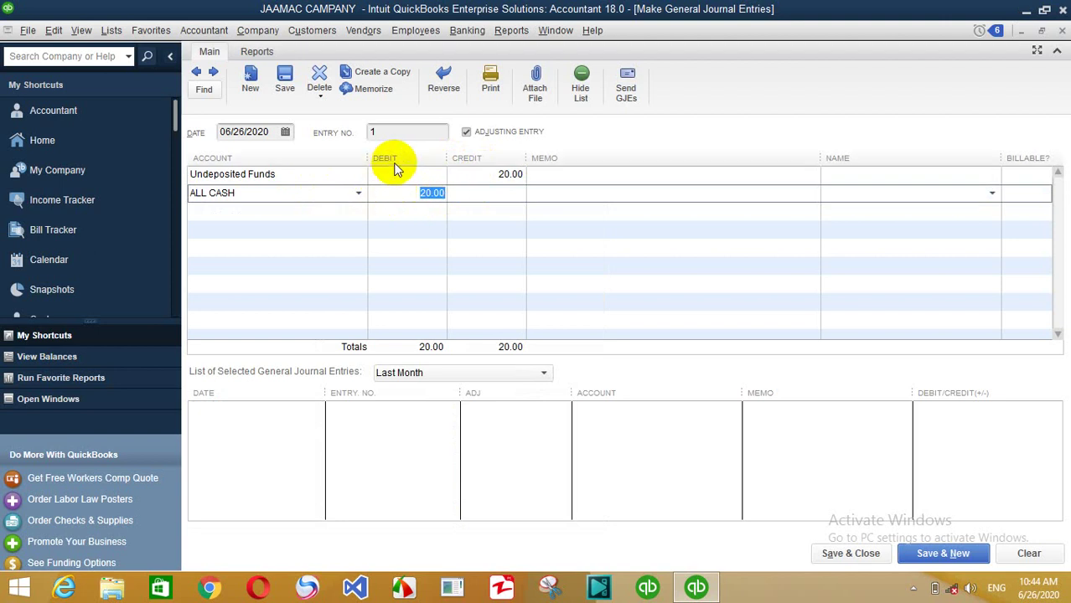
click(403, 191)
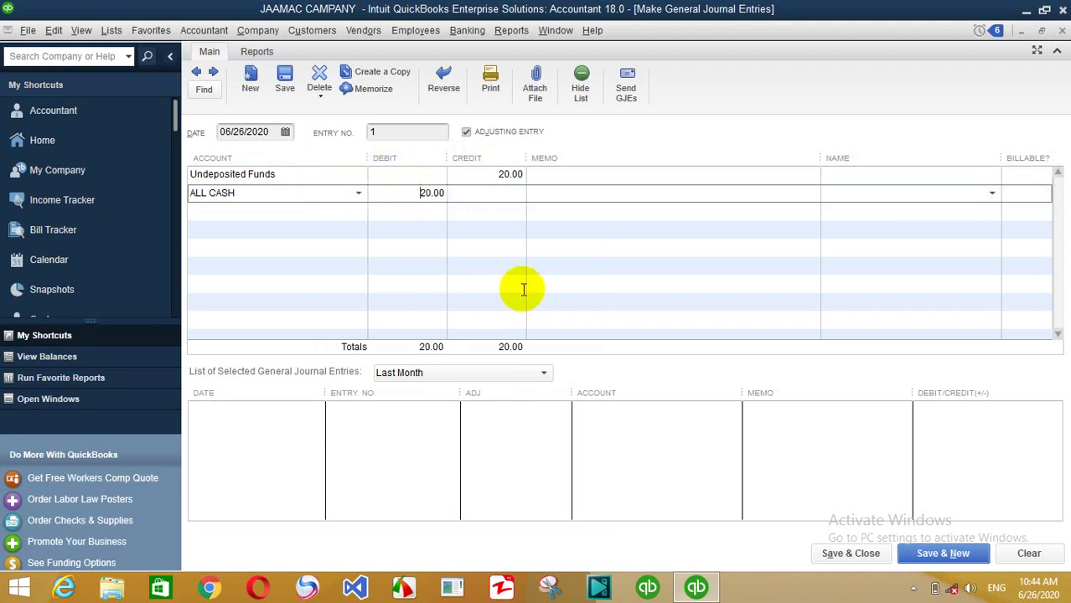
click(842, 553)
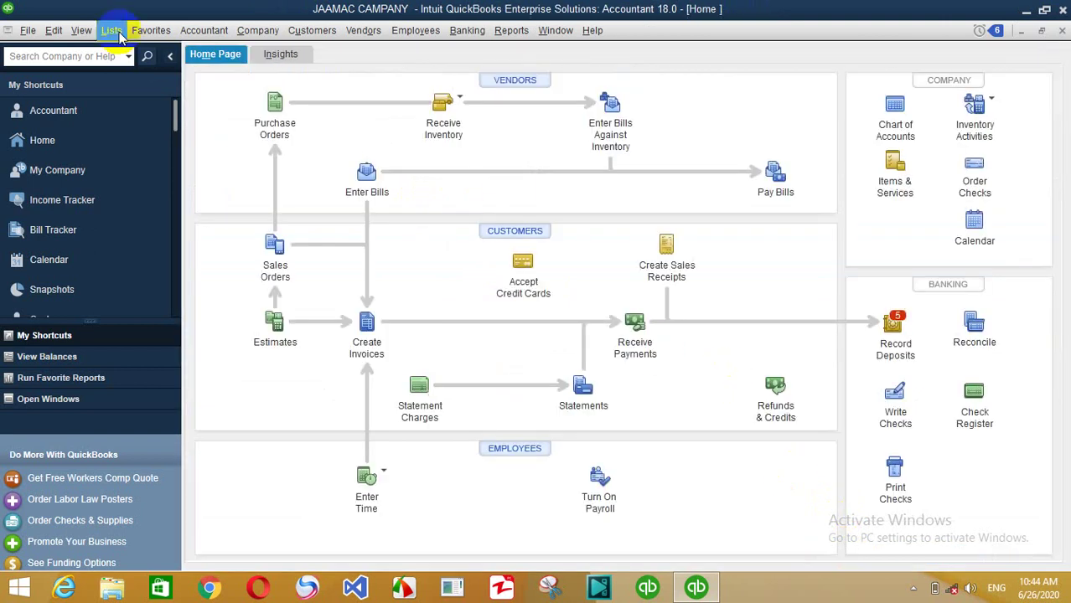
Search the chart of accounts for "un" to check the Undeposited Funds balance, and close the list.
click(112, 31)
click(116, 31)
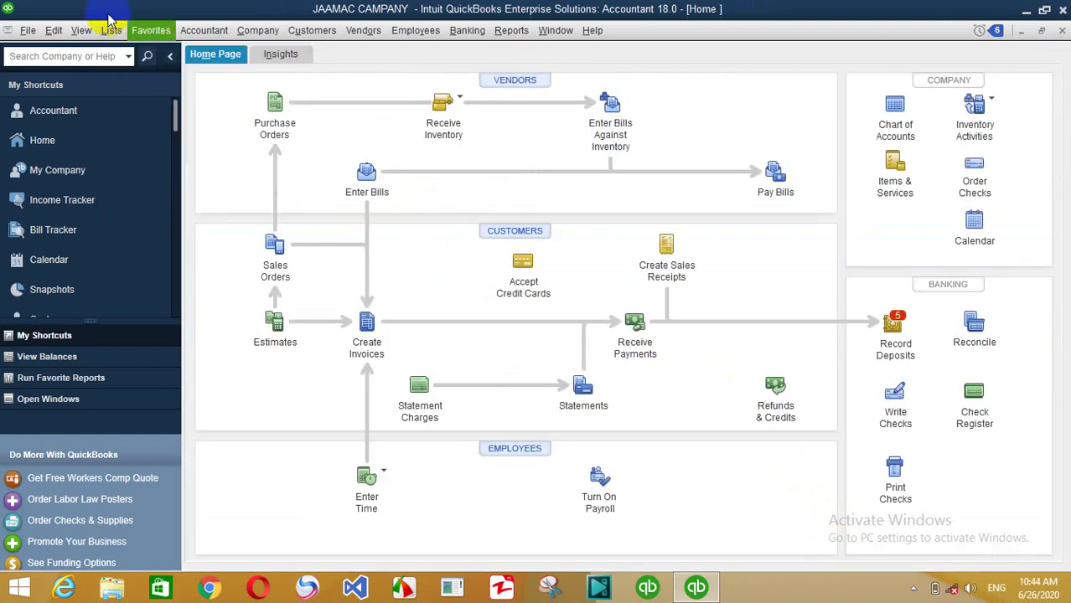
click(122, 34)
click(138, 52)
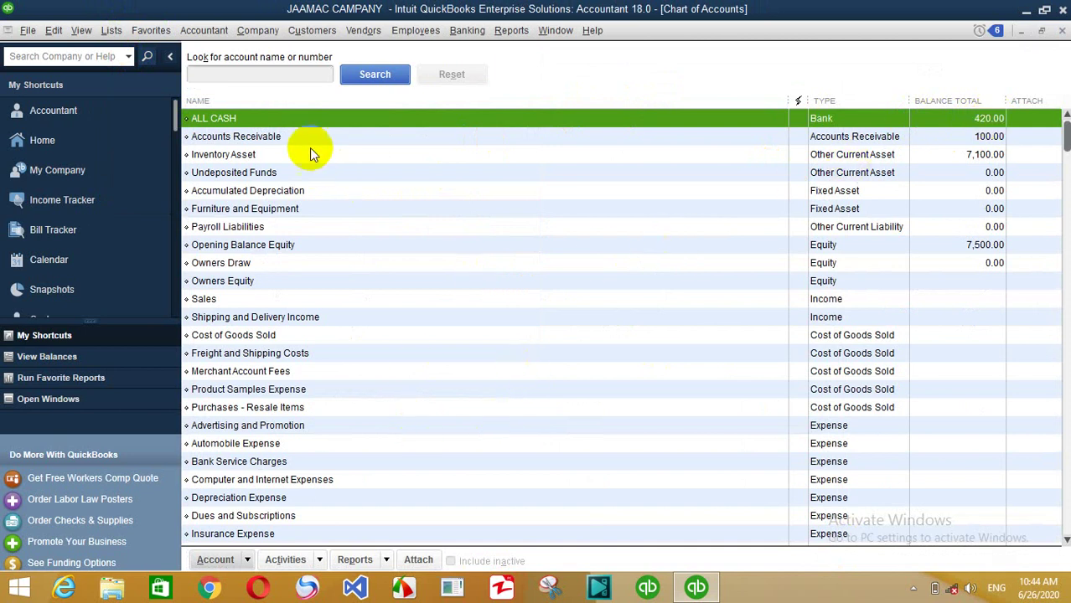
click(265, 77)
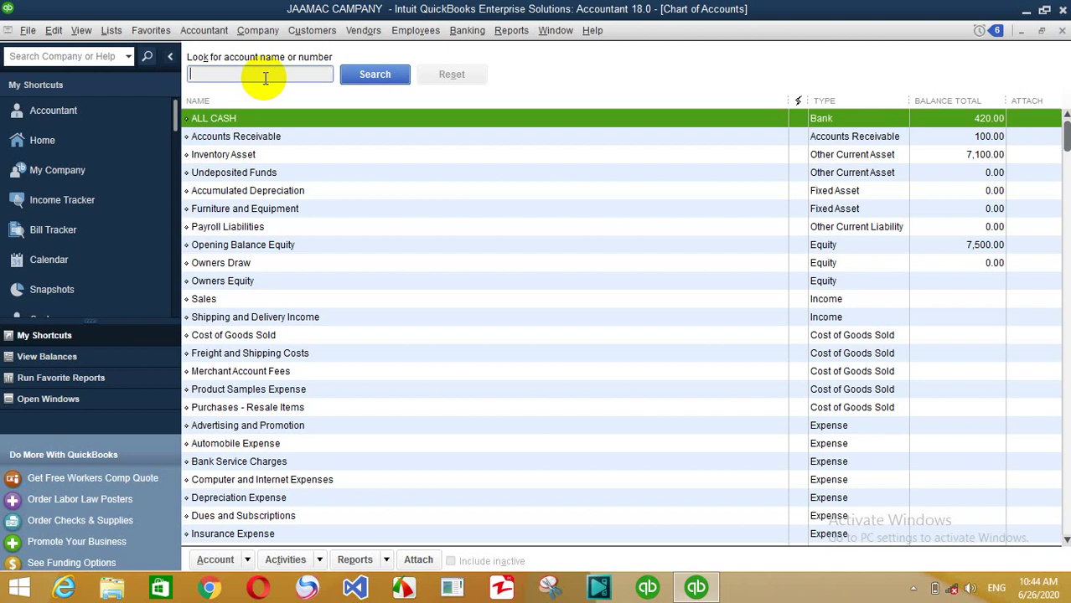
text(ud=n)
key(Return)
key(BackSpace)
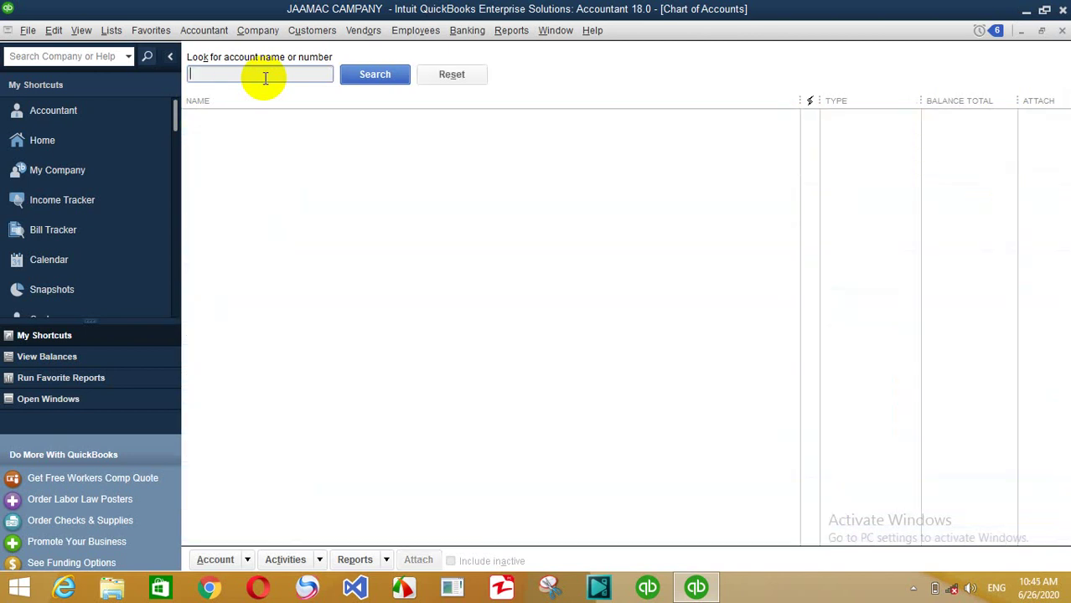
text(un)
key(Return)
click(282, 137)
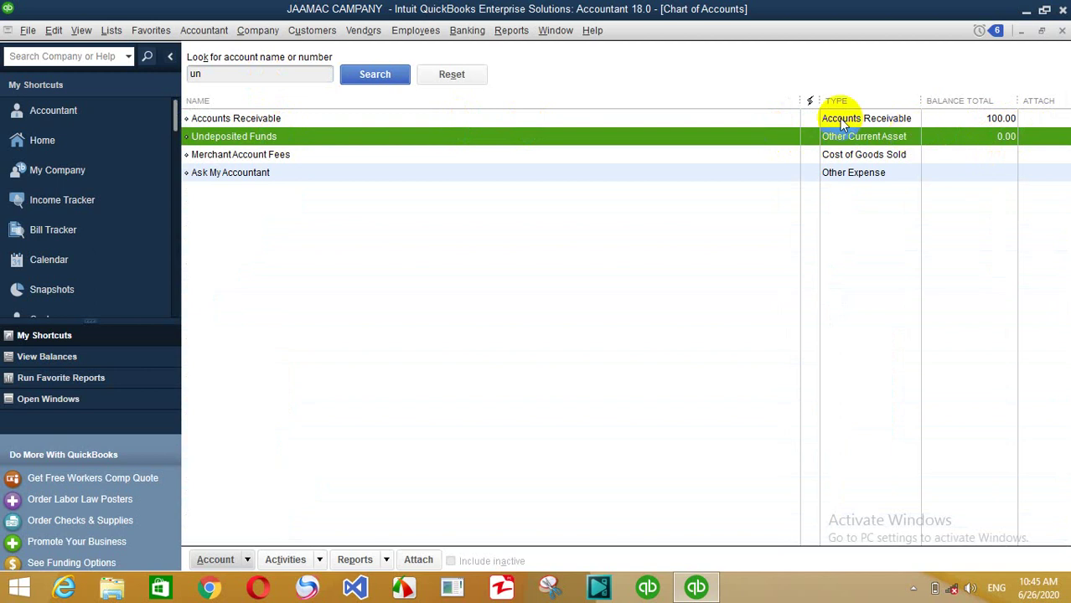
key(Escape)
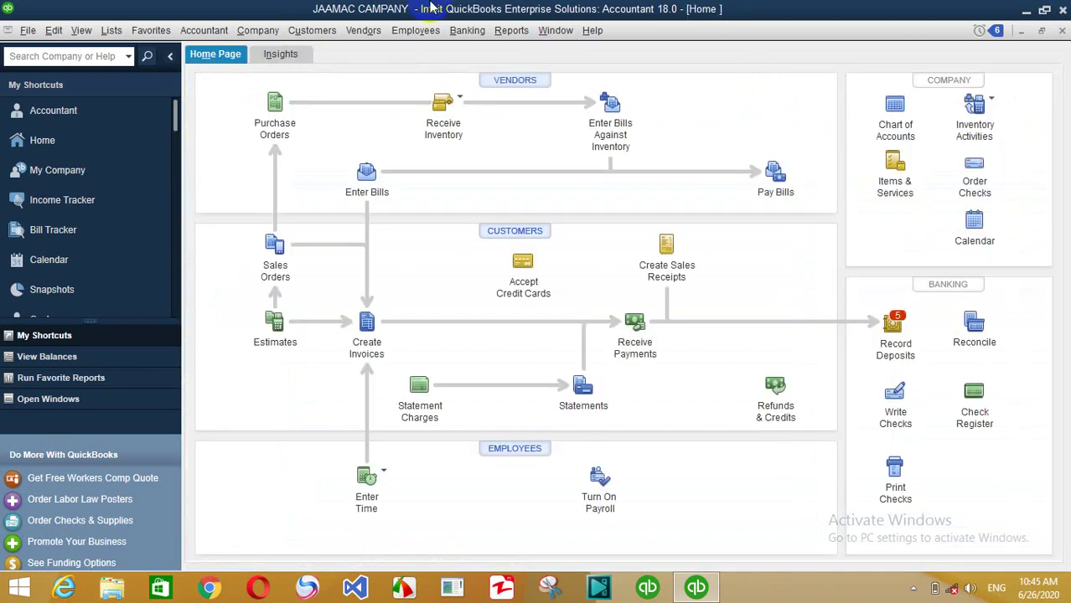
Reopen the chart of accounts to check the ALL CASH balance, and close the list.
click(109, 31)
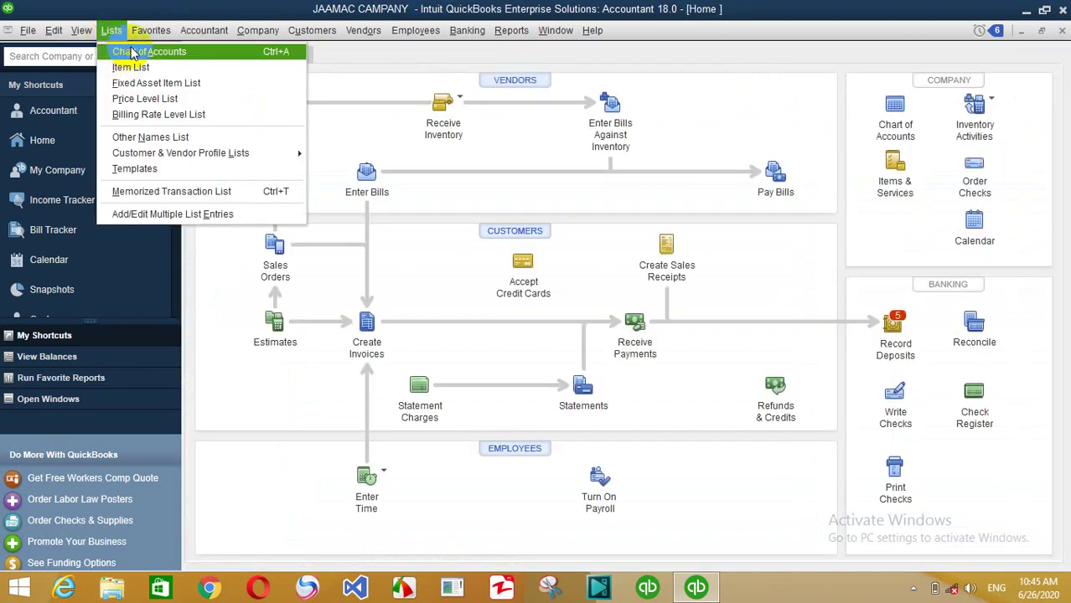
click(136, 51)
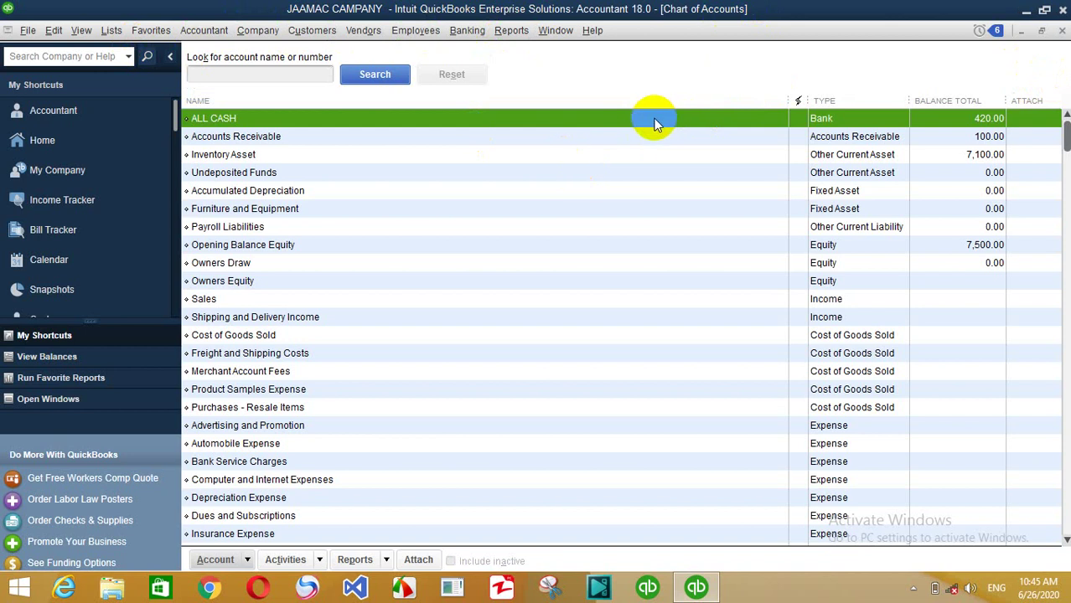
key(Escape)
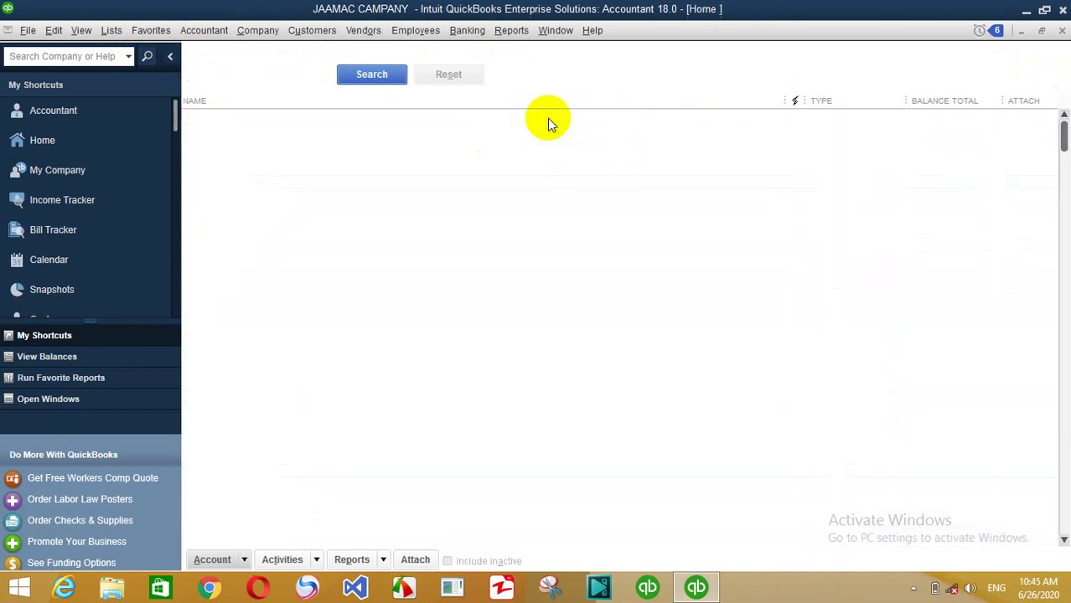